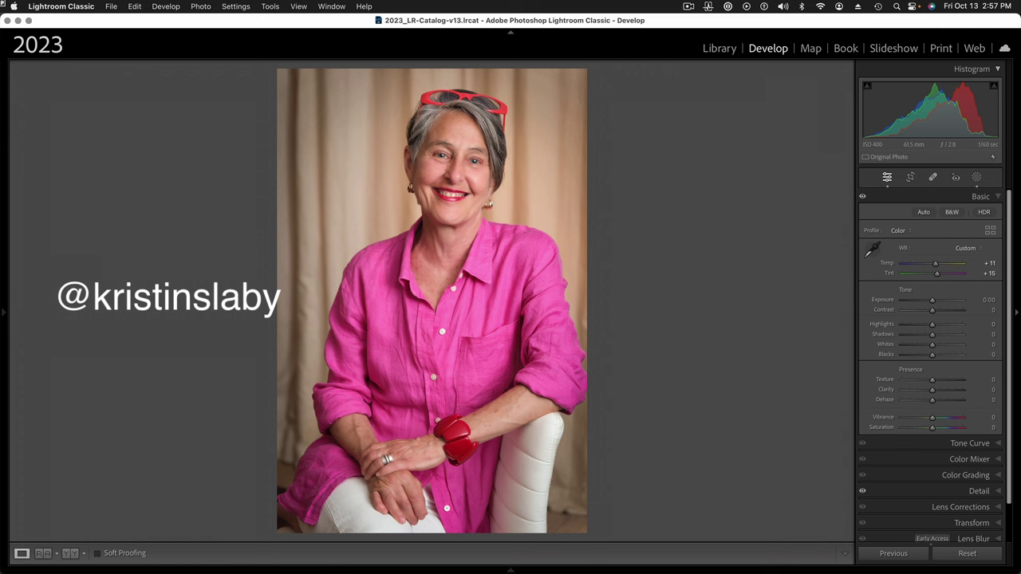
Step: Expand the Color Mixer settings for the portrait
left_click(1000, 460)
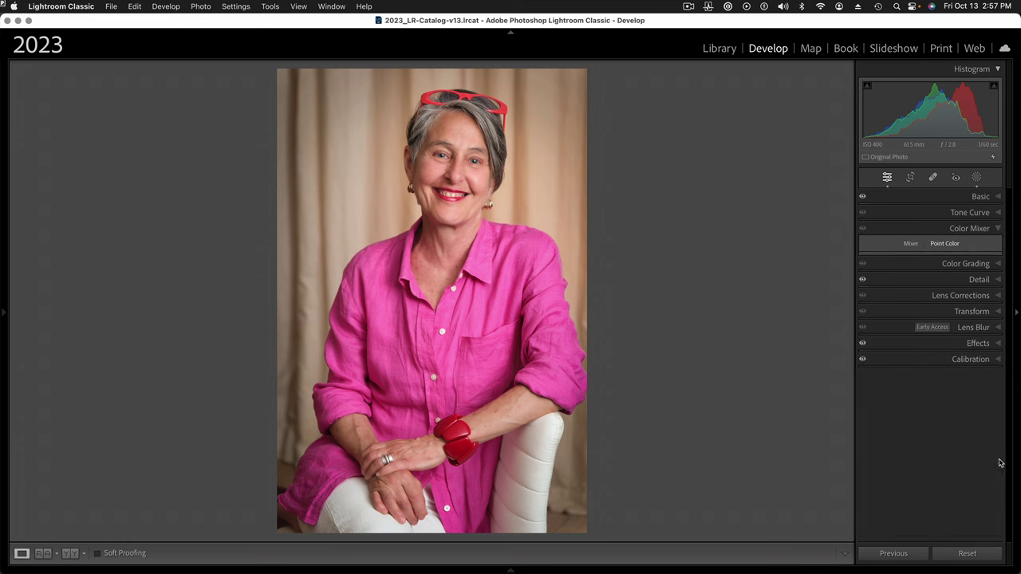
left_click(998, 228)
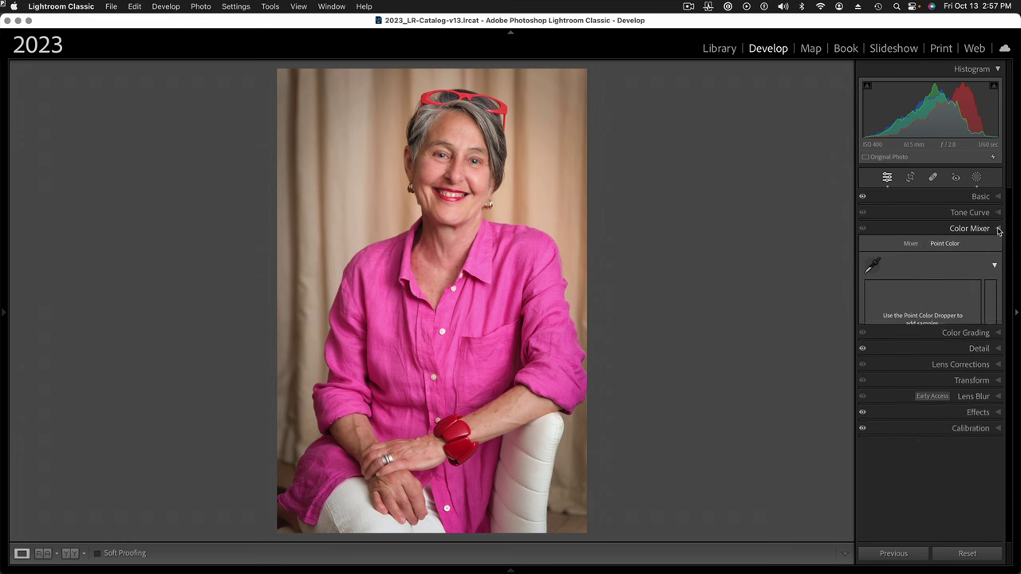
left_click(998, 229)
left_click(998, 229)
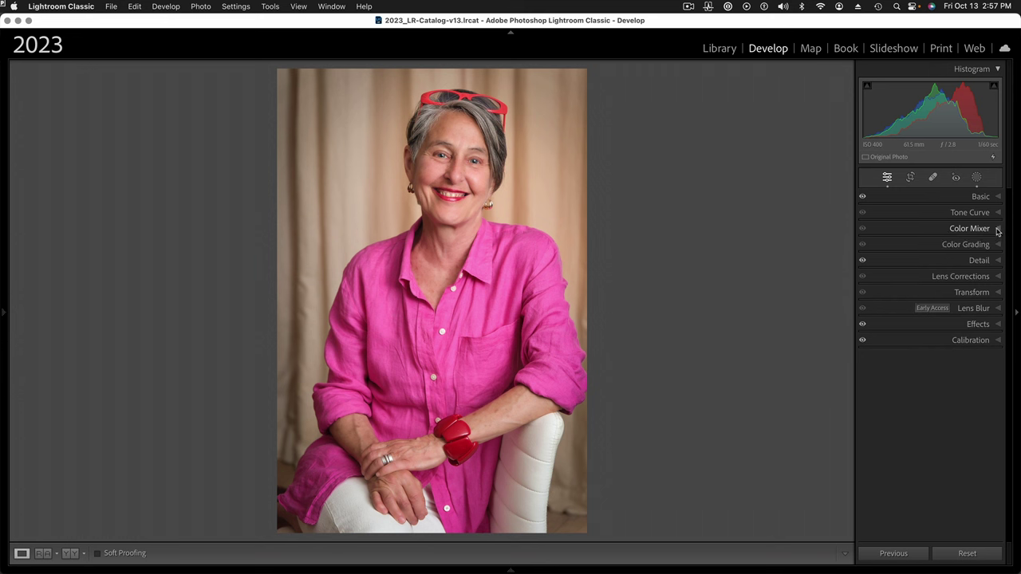
left_click(998, 228)
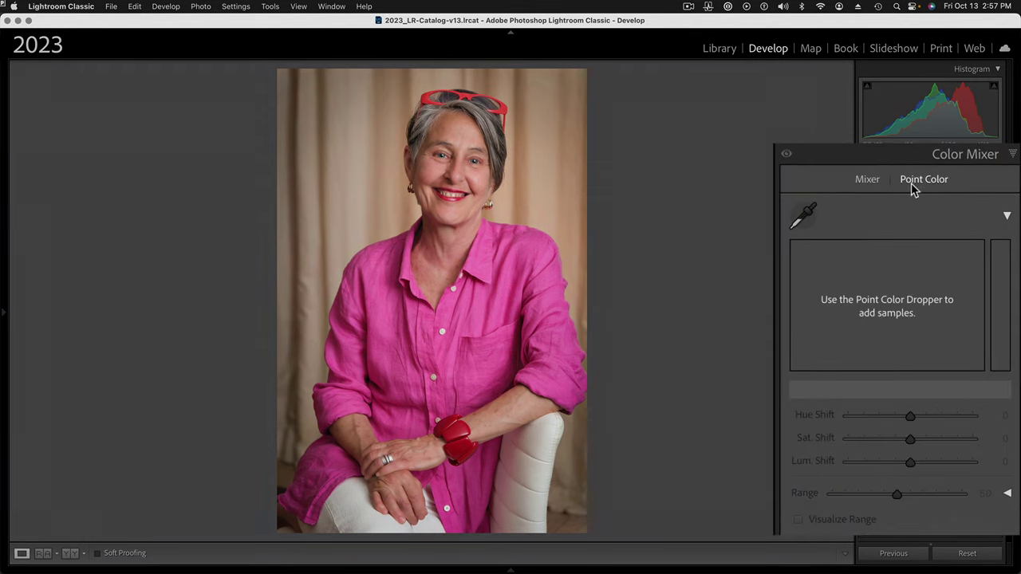
Step: Try shifting the red bracelet's hue with the Mixer's targeted adjustment to Red -58 and Orange -35, and reset both hues to 0
left_click(866, 180)
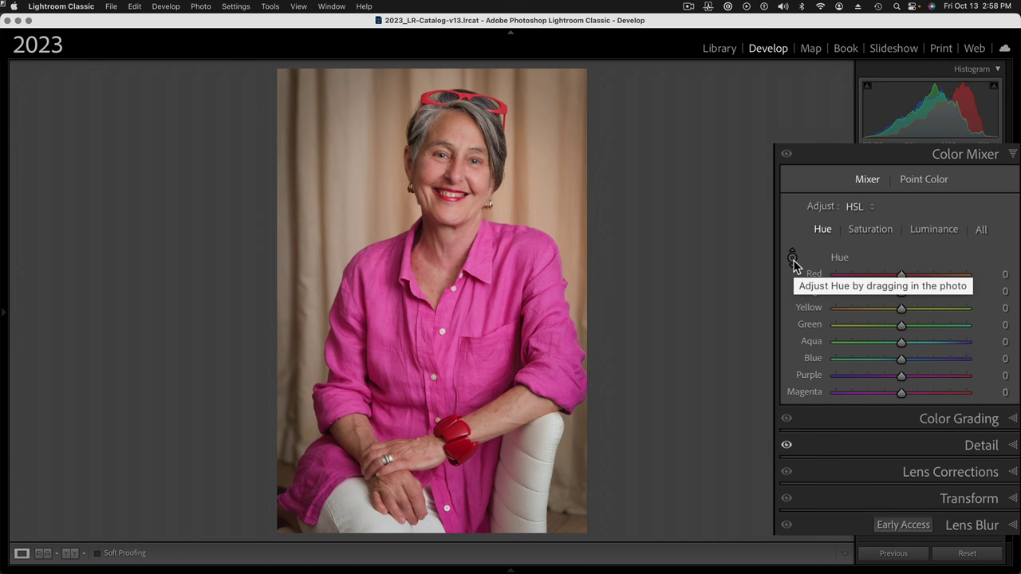
left_click(793, 261)
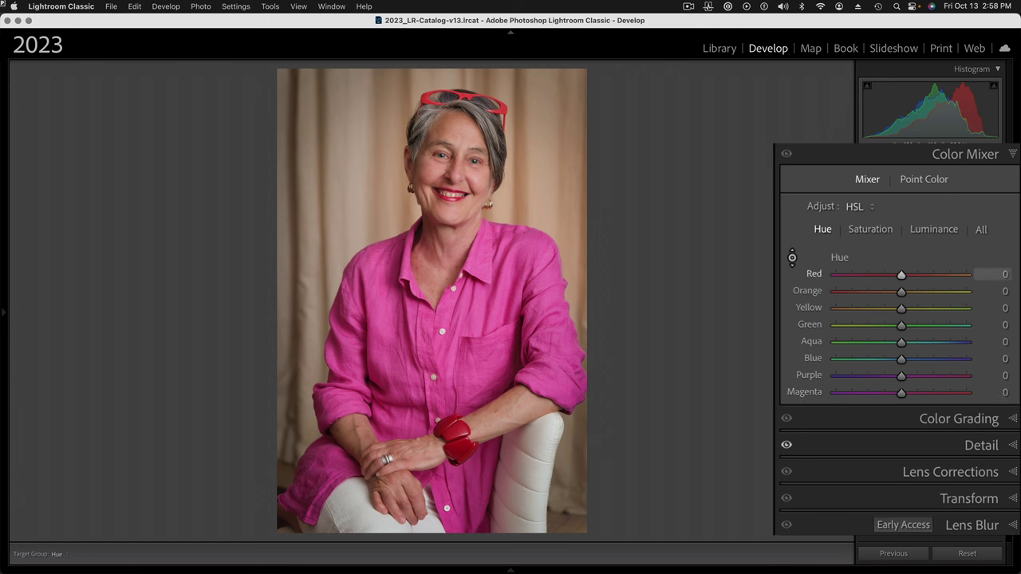
left_click_drag(456, 431, 456, 479)
key("Escape")
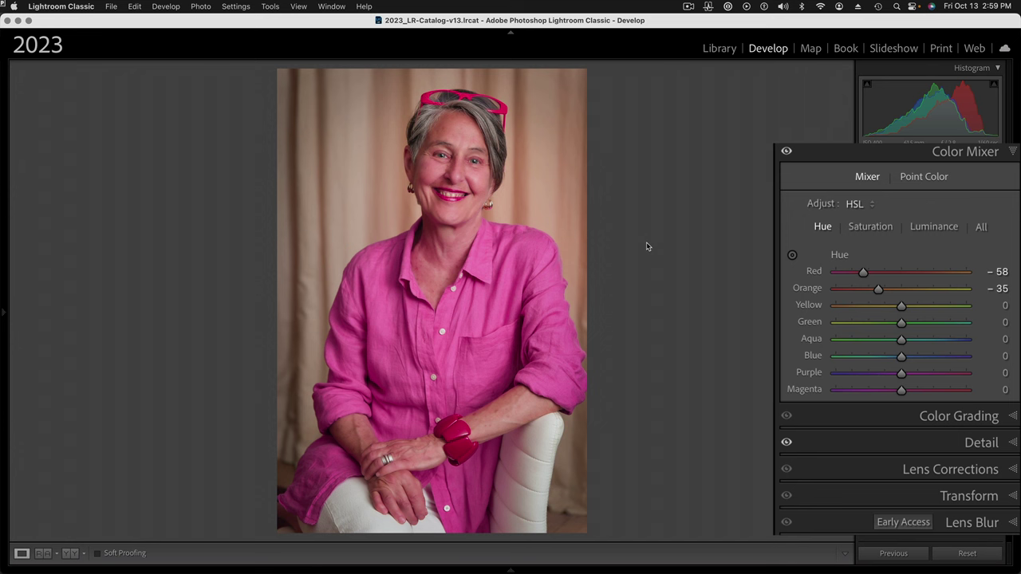
double_click(864, 273)
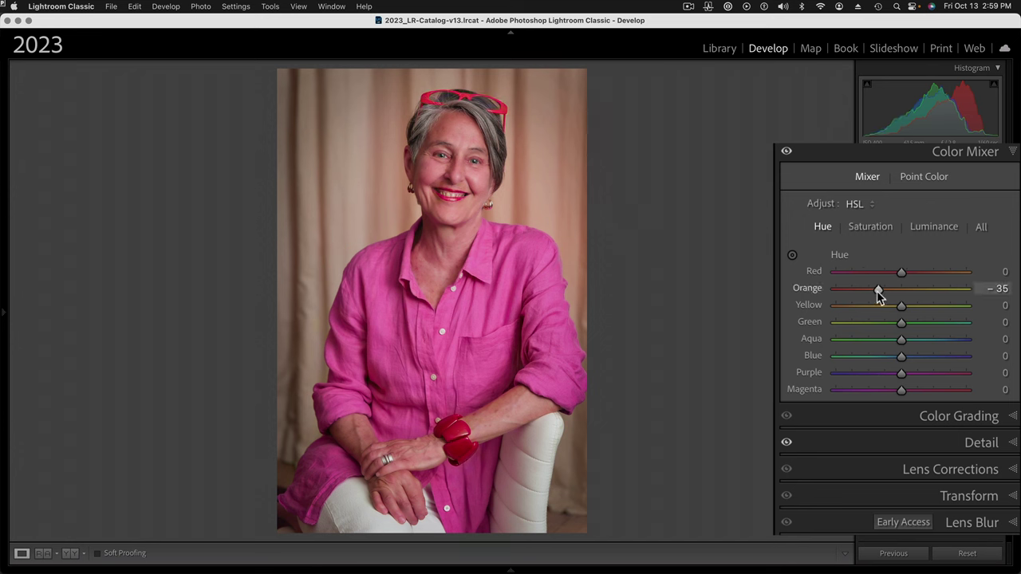
double_click(878, 291)
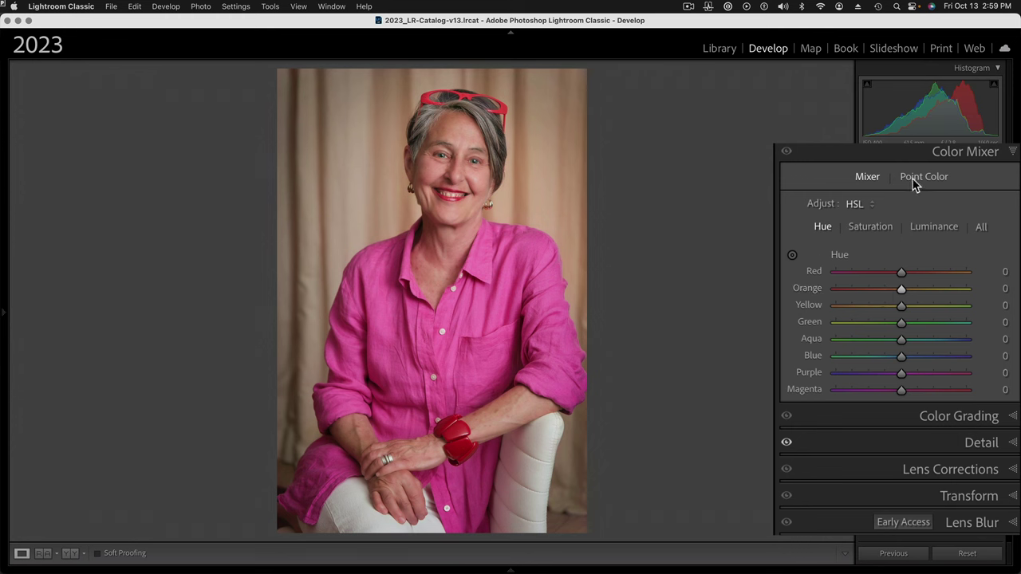
Step: Sample the red of the glasses frame on the woman's head with the Point Color dropper
left_click(915, 178)
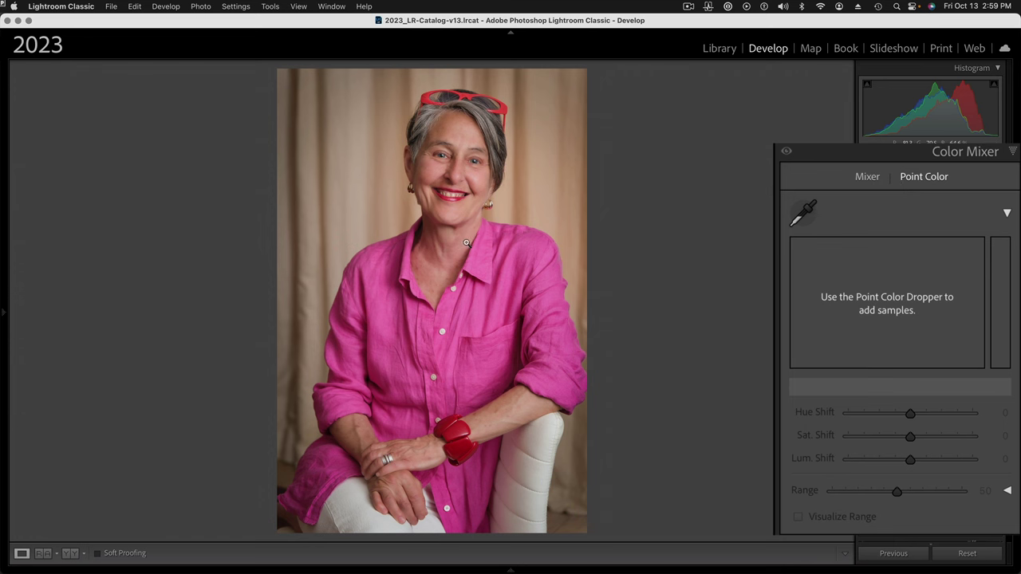
left_click(467, 243)
left_click_drag(536, 222, 543, 329)
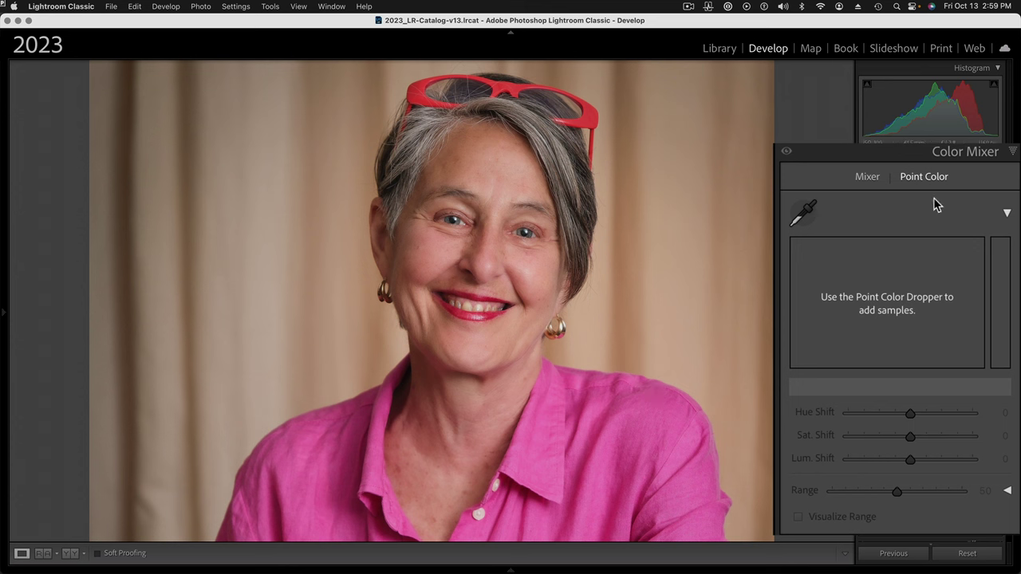
left_click(799, 224)
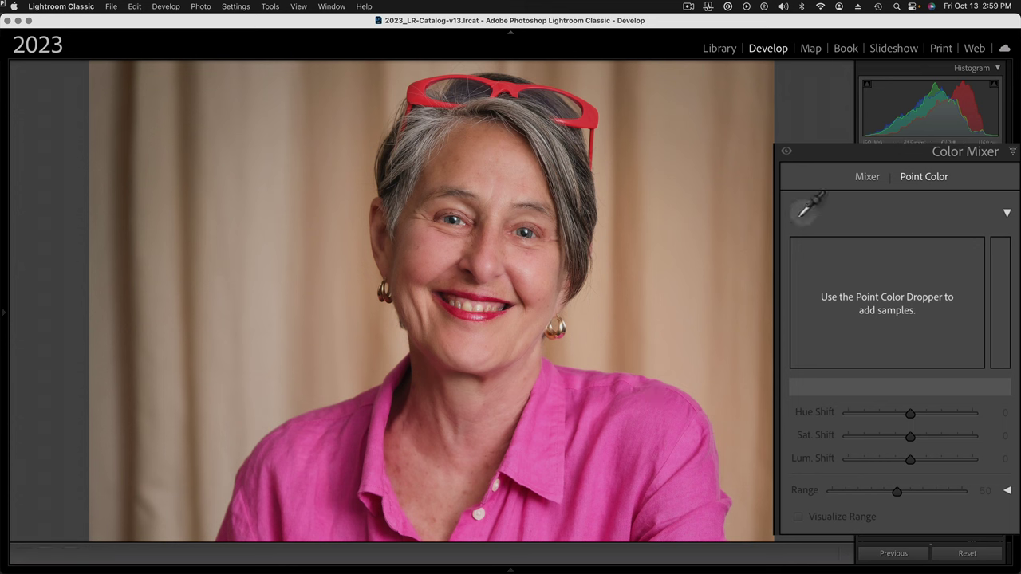
left_click_drag(620, 126, 594, 117)
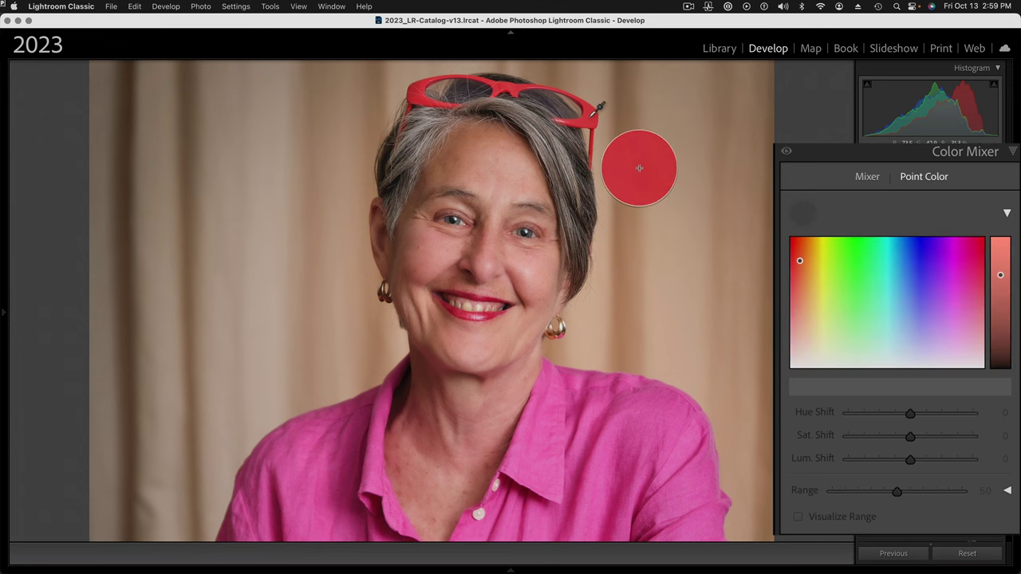
left_click_drag(594, 115, 588, 117)
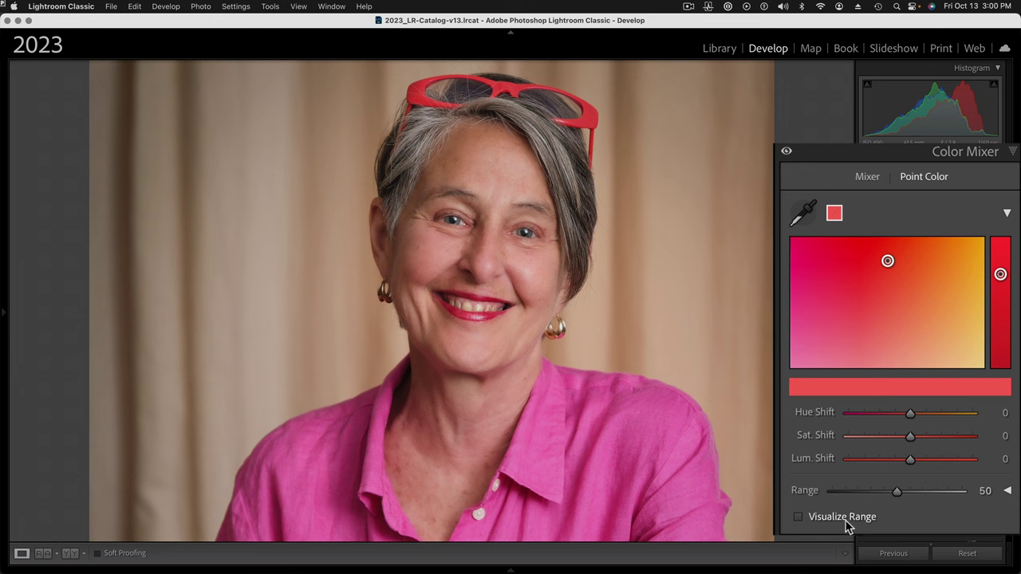
Step: Visualize the sampled red's range on the photo and reduce Range to 0
left_click(799, 517)
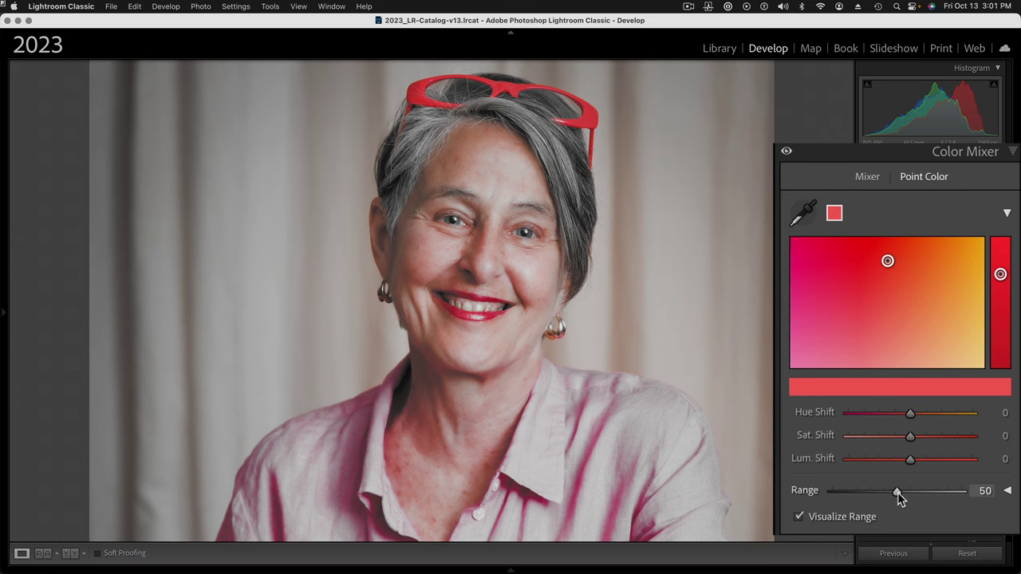
left_click_drag(898, 495, 828, 496)
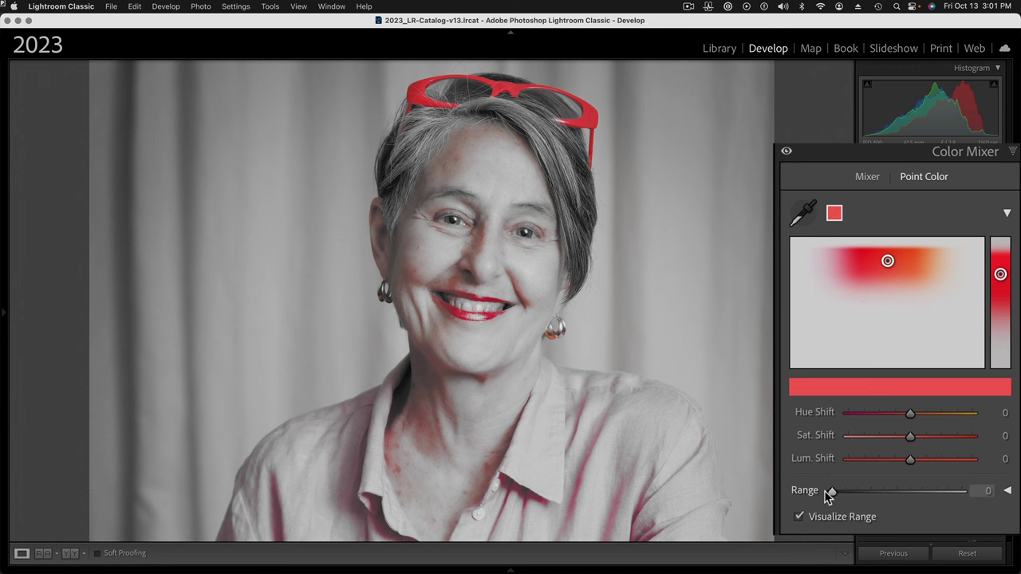
left_click_drag(827, 495, 827, 494)
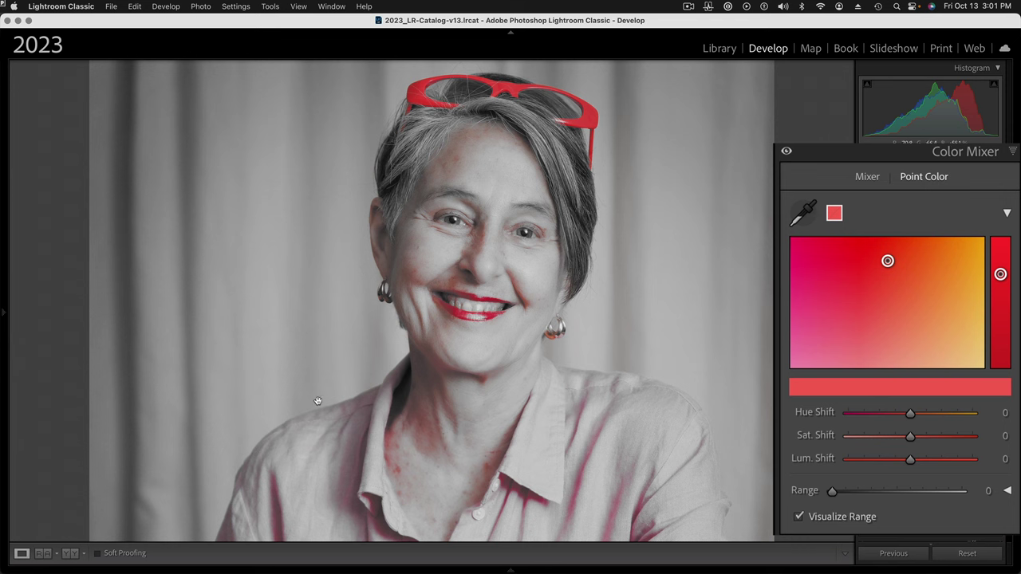
Step: Narrow the sampled red's Hue Range to 12/46 and 61/100, and its Saturation Range to 47/75 and 100/100
key("F6")
key("F6")
left_click(1007, 490)
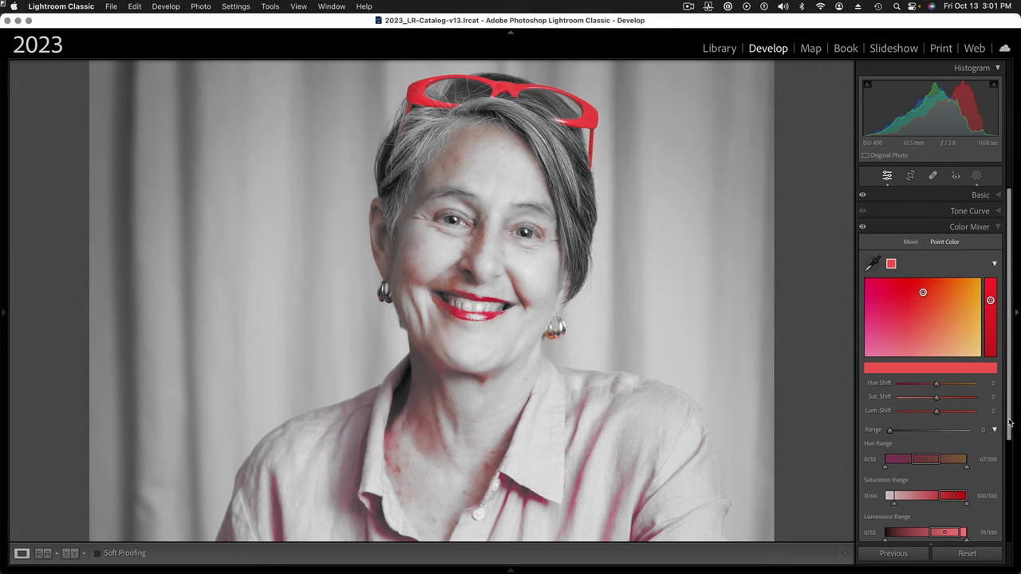
left_click_drag(1009, 423, 1007, 451)
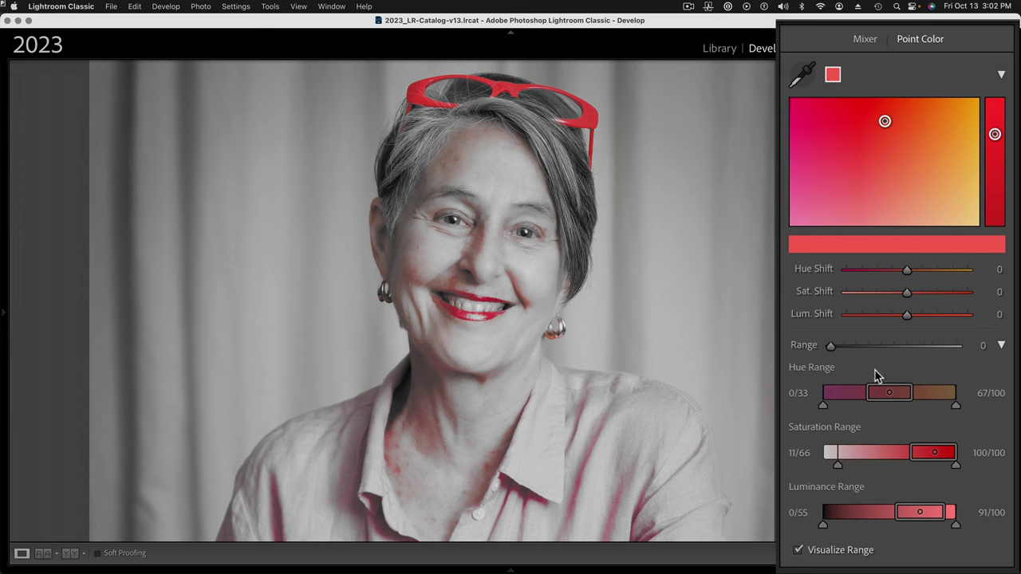
mouse_move(833, 403)
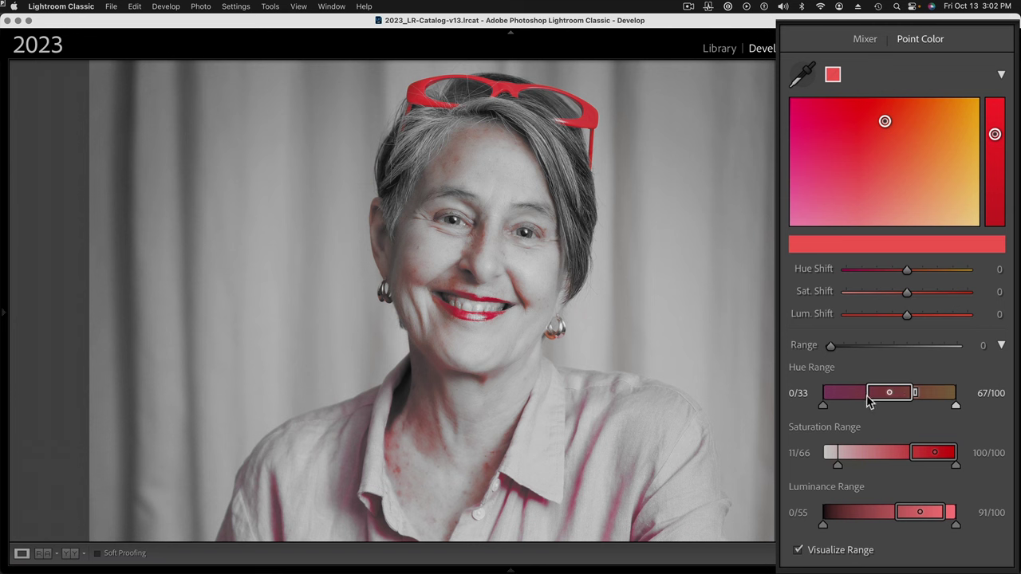
left_click_drag(900, 392, 921, 397)
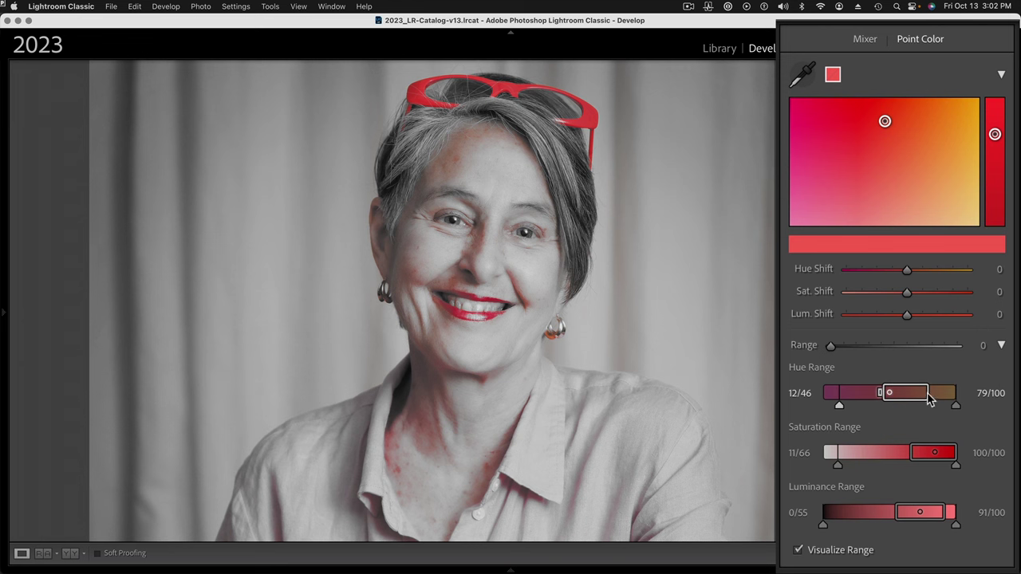
left_click_drag(929, 399, 911, 399)
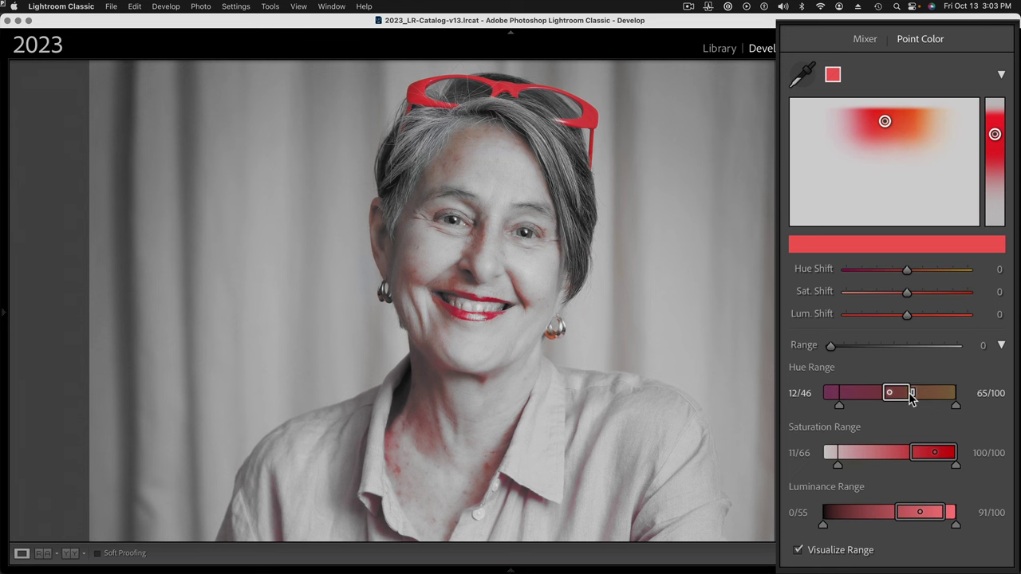
left_click_drag(910, 398, 906, 400)
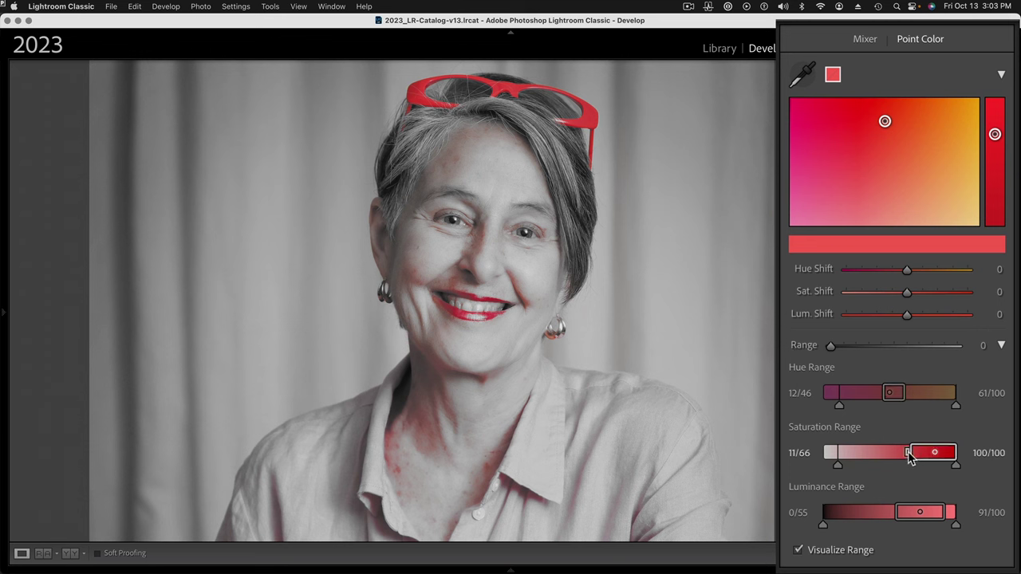
mouse_move(909, 453)
left_mouse_down()
mouse_move(923, 455)
mouse_move(909, 461)
left_mouse_up()
left_click_drag(836, 466, 886, 471)
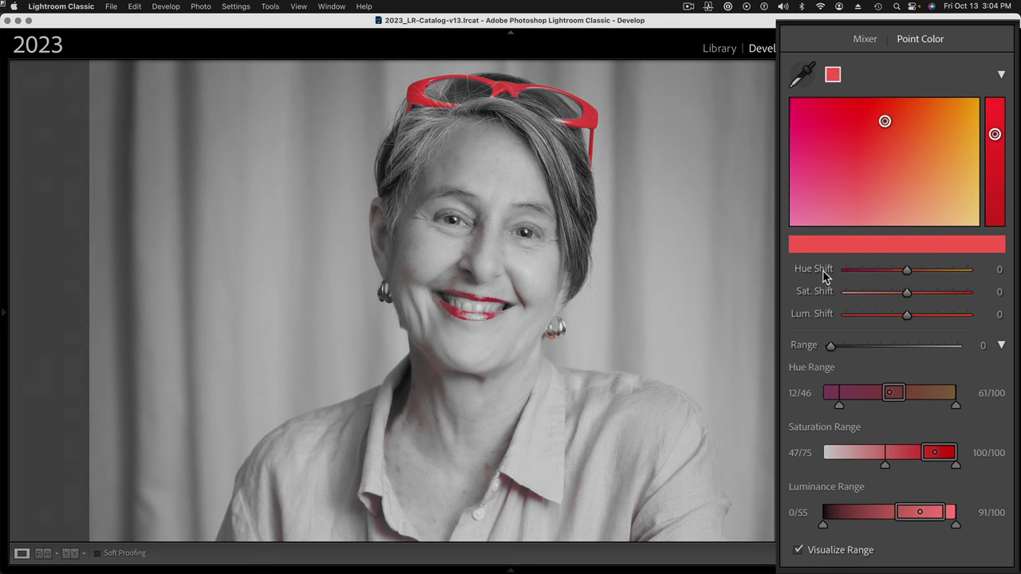
Step: Set the sampled red's Hue Shift to -47 and turn off the range visualization
left_click_drag(907, 273, 879, 272)
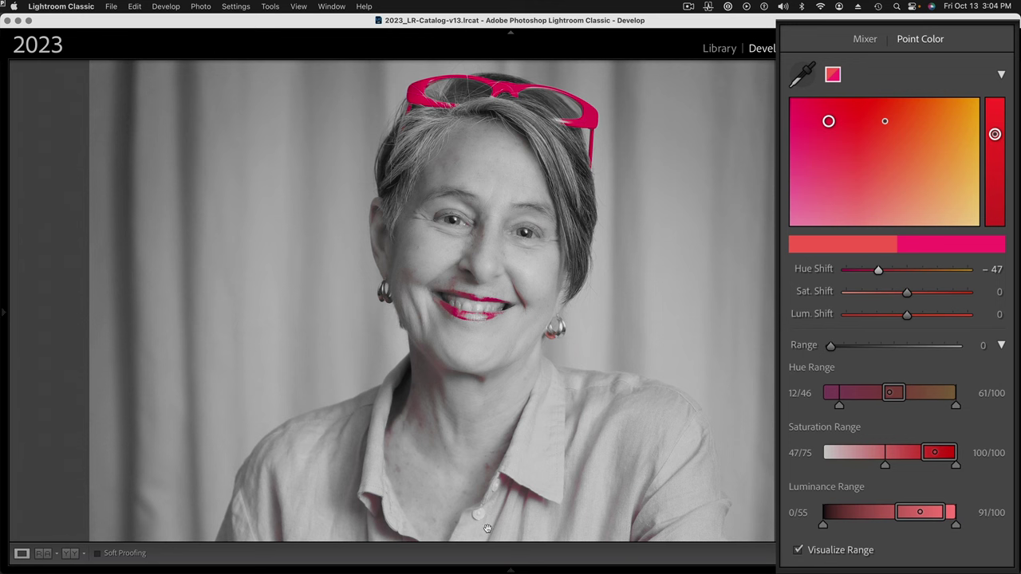
left_click(799, 551)
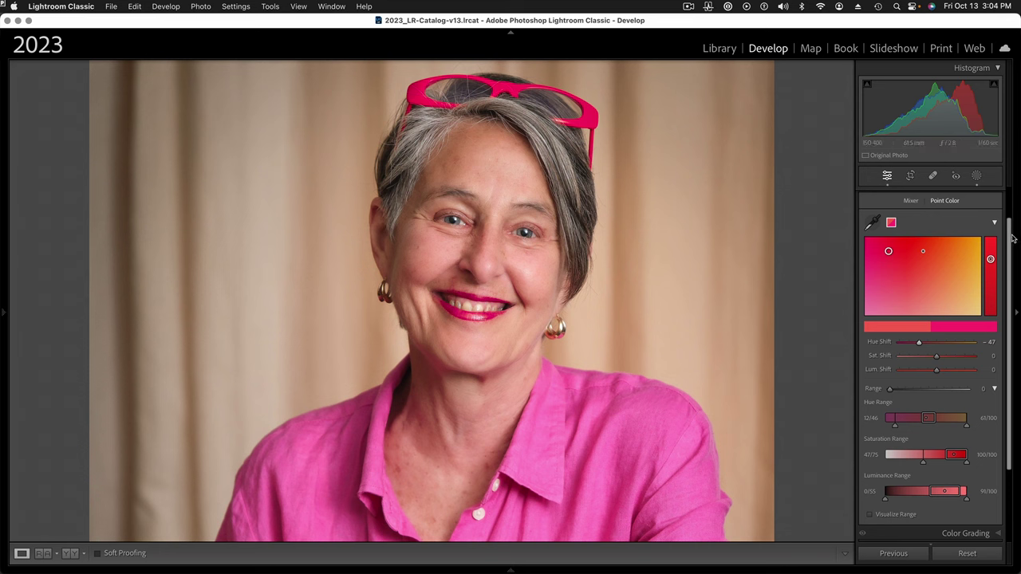
Step: Compare the portrait with and without the Color Mixer adjustments, leaving them switched on
scroll(1011, 231, "up", 1)
scroll(1010, 231, "up", 2)
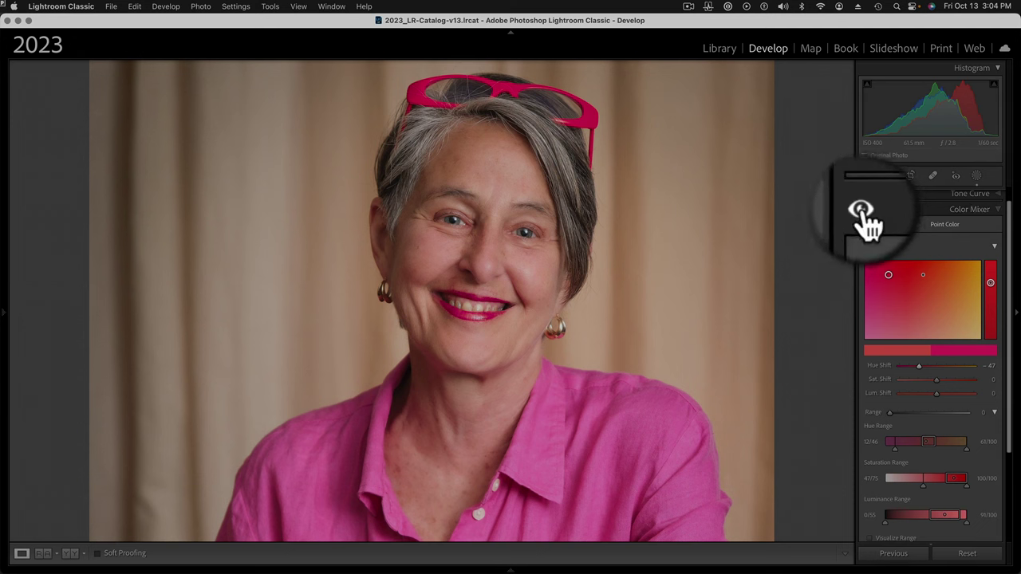
left_click(859, 210)
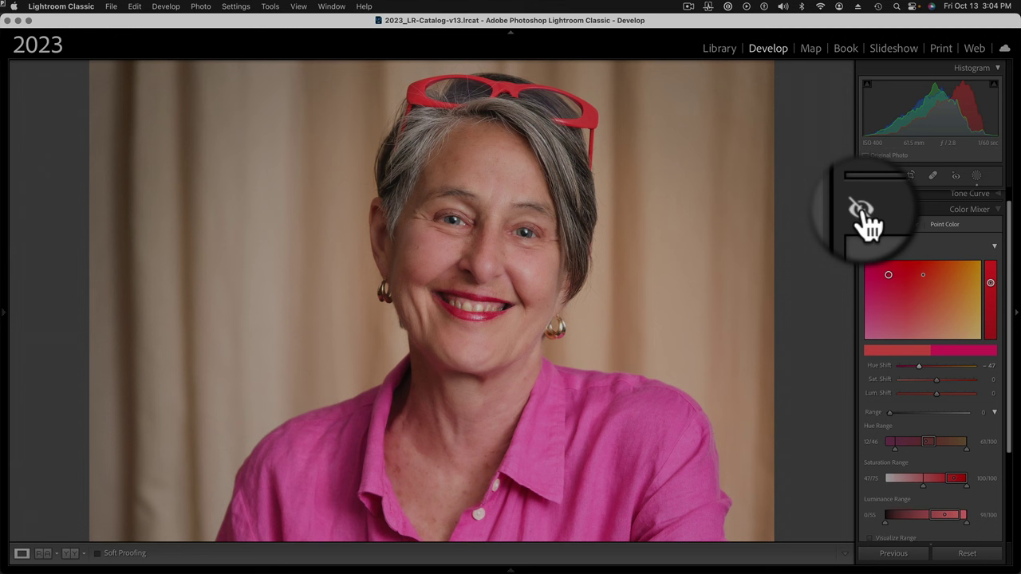
left_click(860, 210)
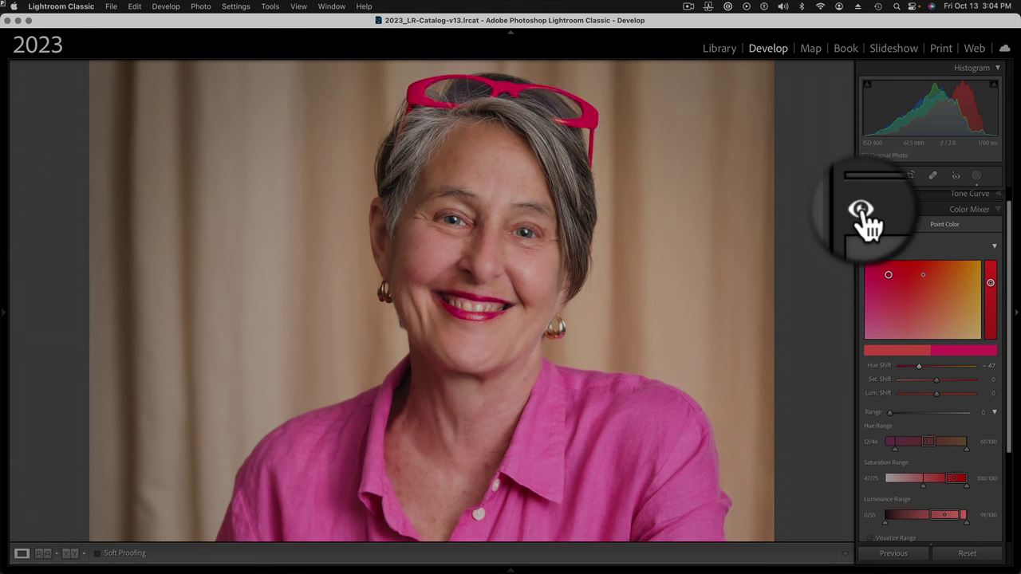
left_click(860, 210)
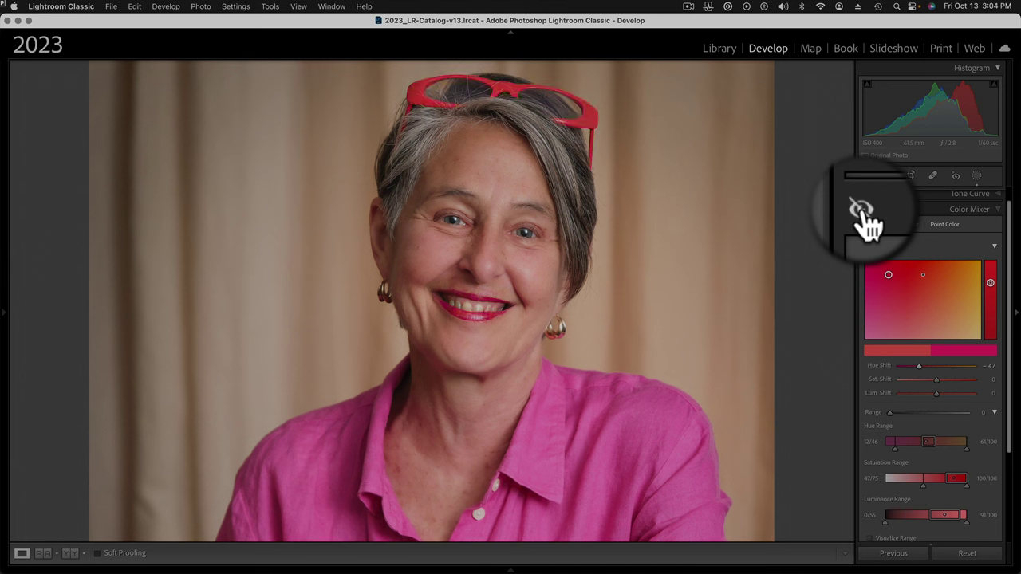
left_click(860, 209)
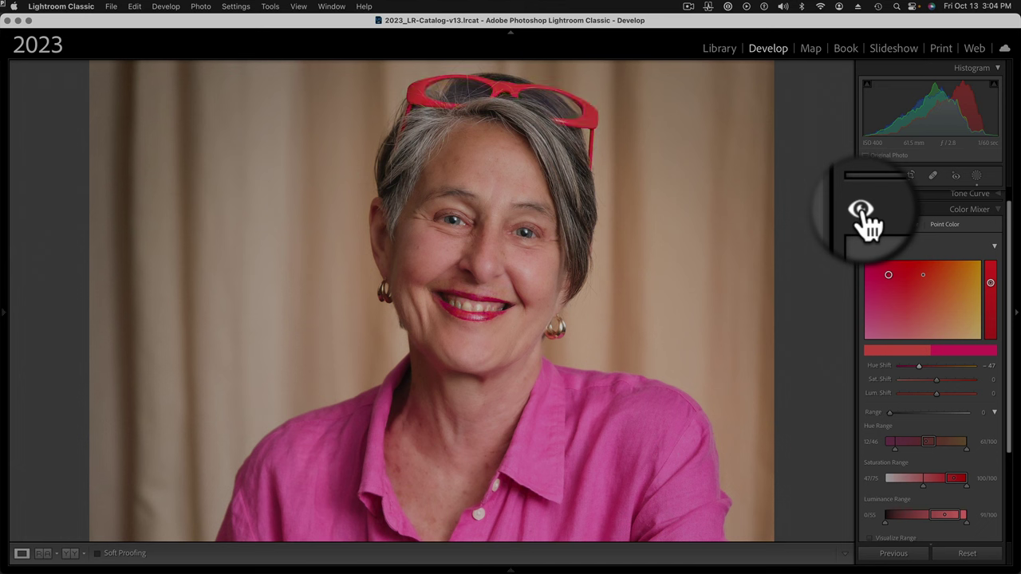